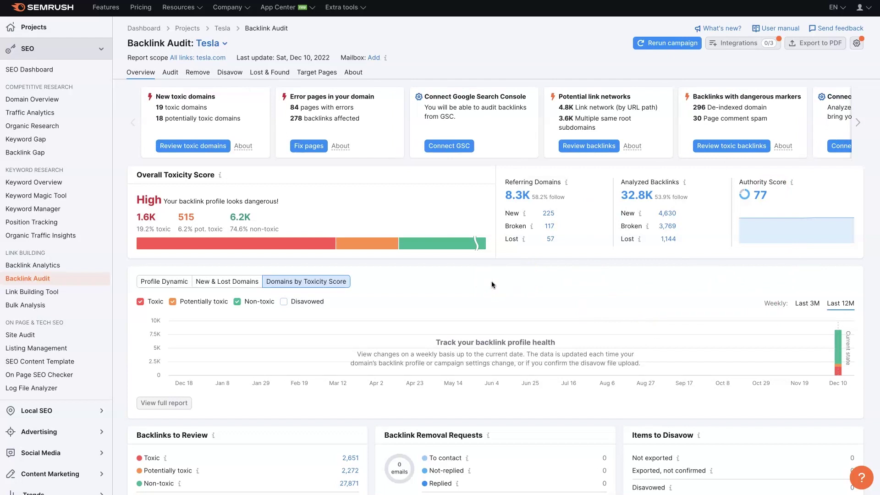
Step: Examine the Tesla backlink audit overview, including toxicity, backlinks to review, referring domain categories, authority scores and anchors
scroll(491, 281, down, 1)
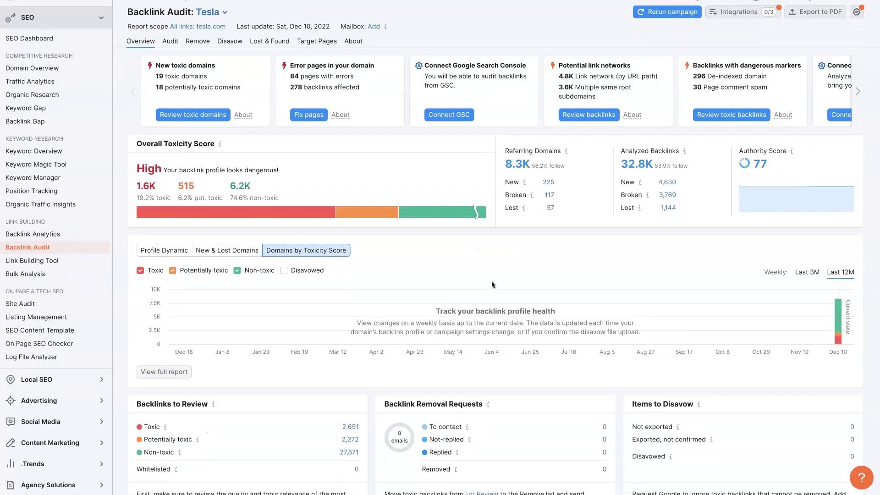
scroll(491, 282, up, 1)
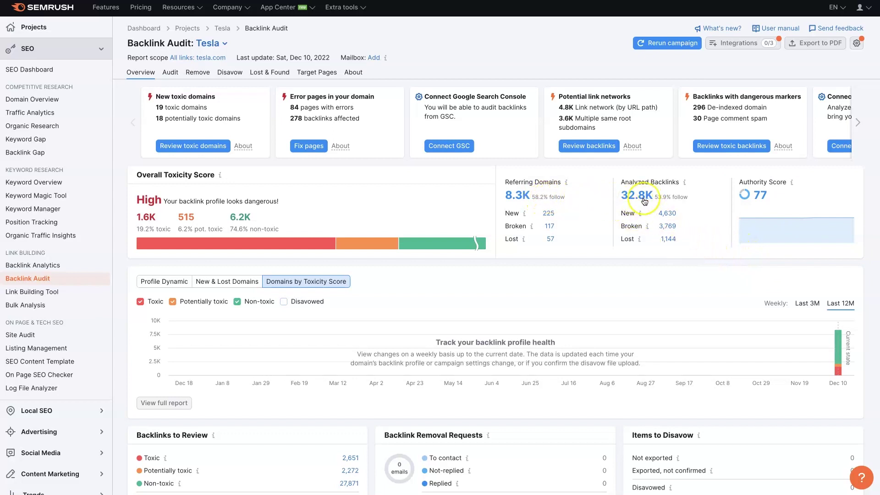
scroll(581, 251, down, 20)
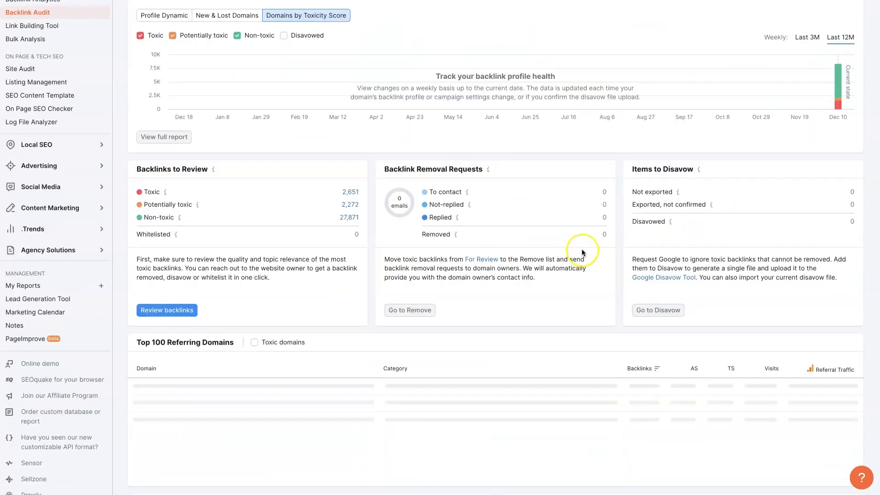
scroll(582, 252, up, 12)
scroll(581, 249, up, 3)
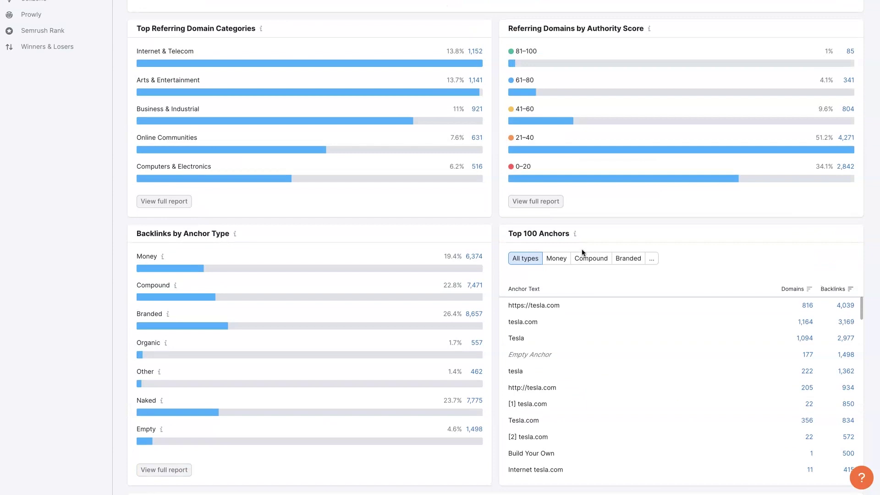
mouse_move(649, 114)
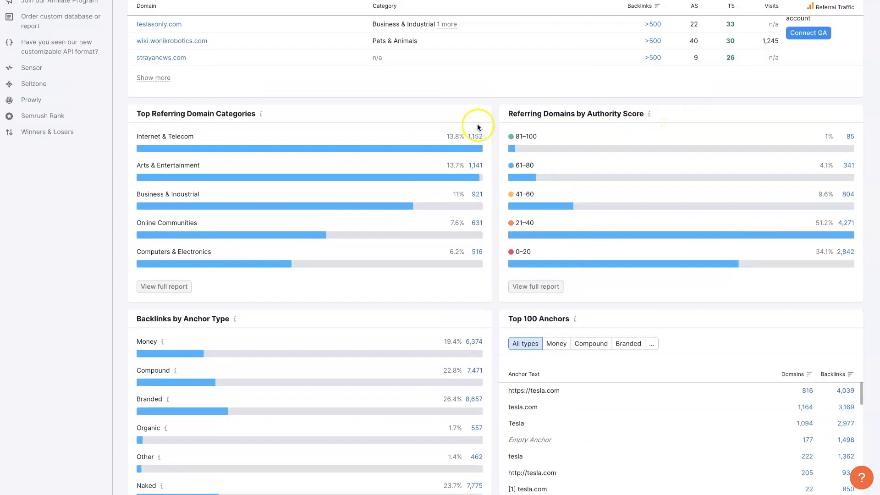
mouse_move(259, 113)
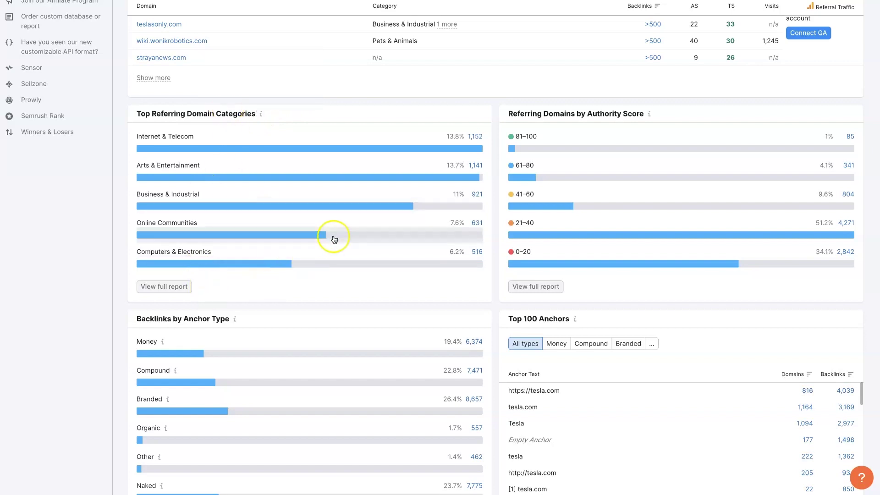
scroll(334, 238, up, 10)
scroll(335, 240, up, 5)
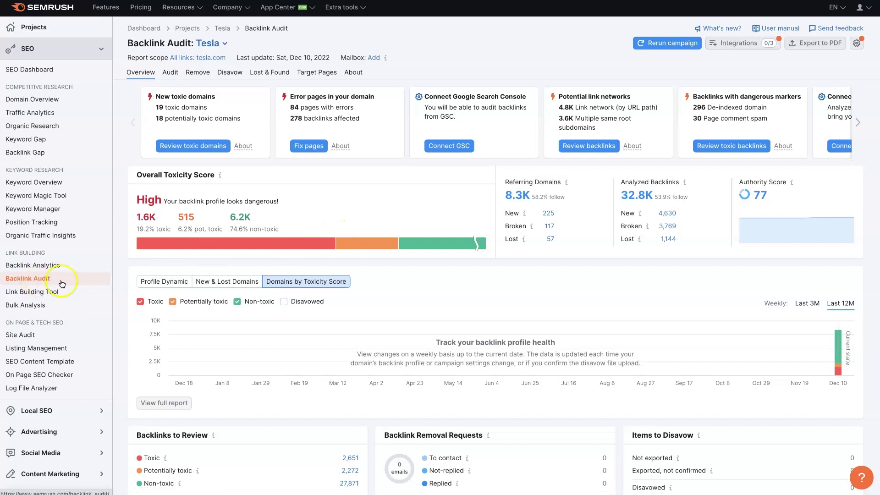
Step: Open the Target Pages report, filter it to pages with a target URL error, and look through the filtered list
click(323, 74)
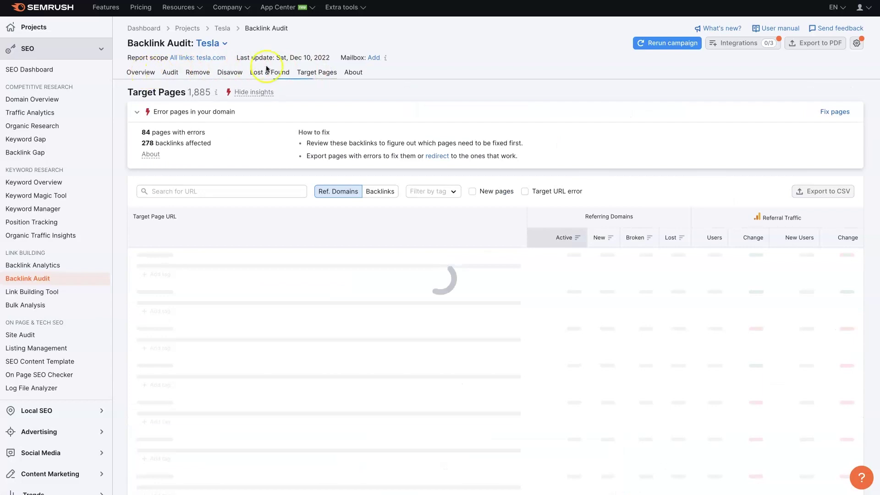
click(314, 73)
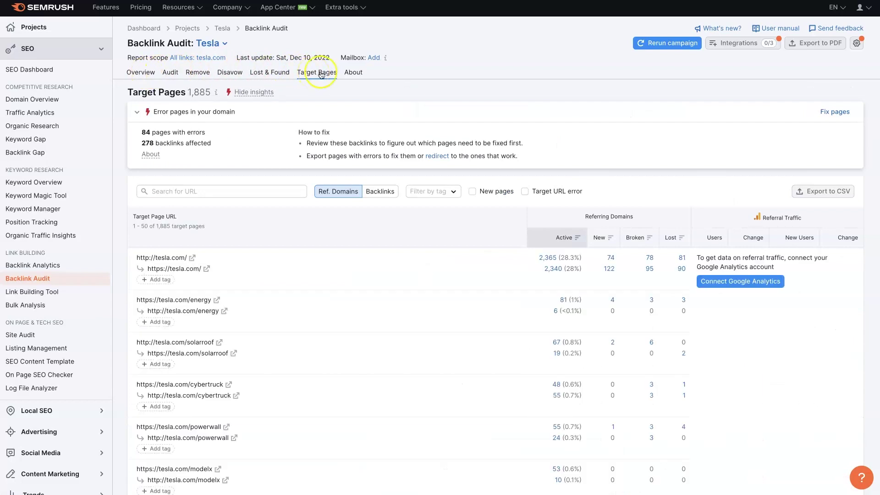
click(525, 191)
scroll(526, 195, down, 1)
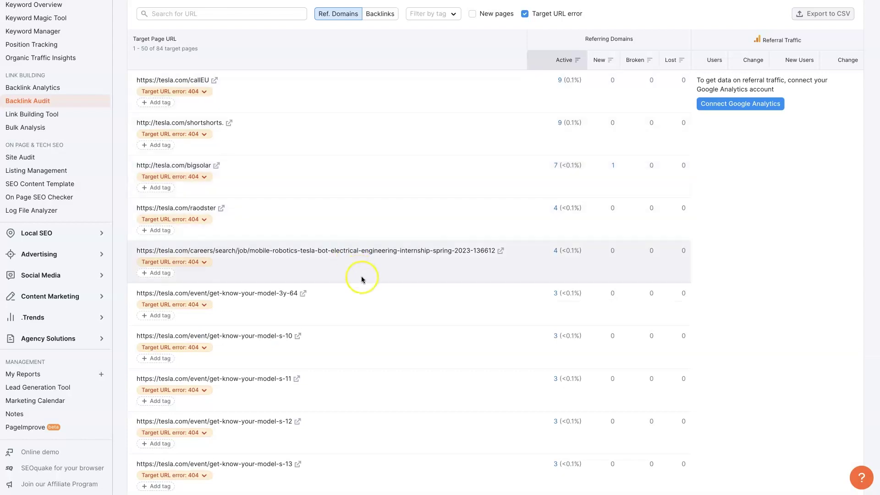
scroll(361, 277, down, 4)
scroll(361, 277, down, 6)
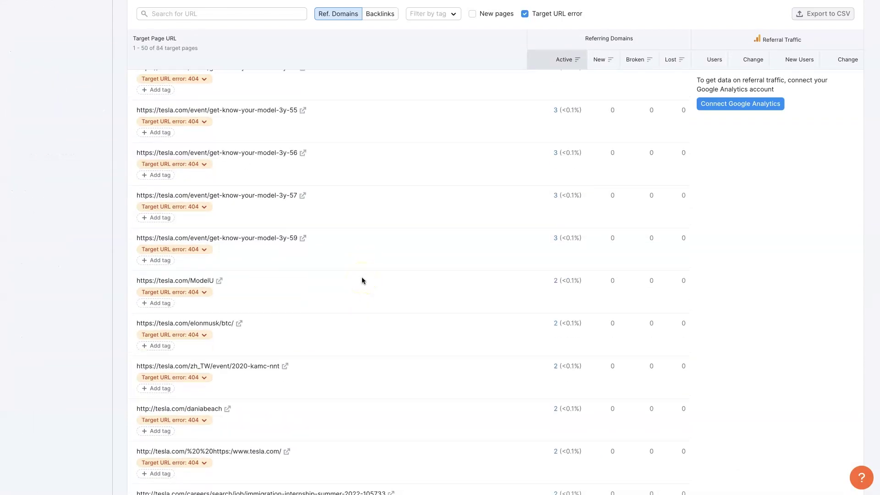
scroll(361, 277, up, 15)
scroll(361, 276, down, 2)
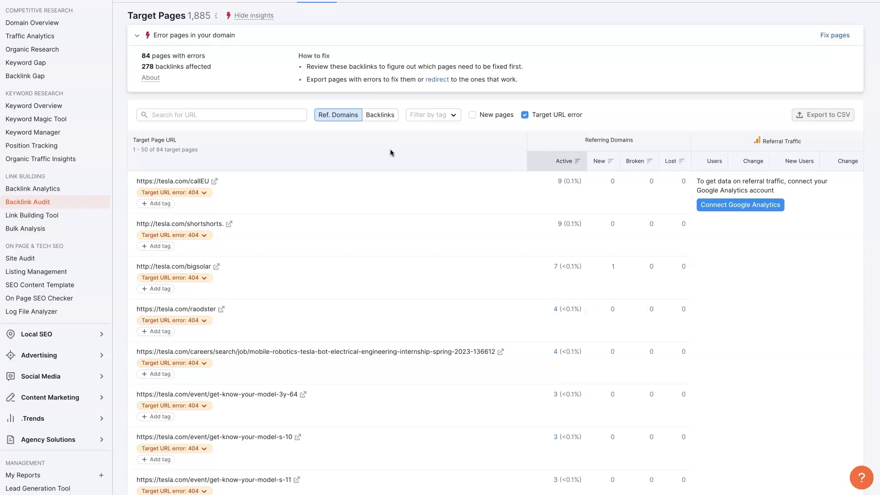
click(390, 152)
click(242, 183)
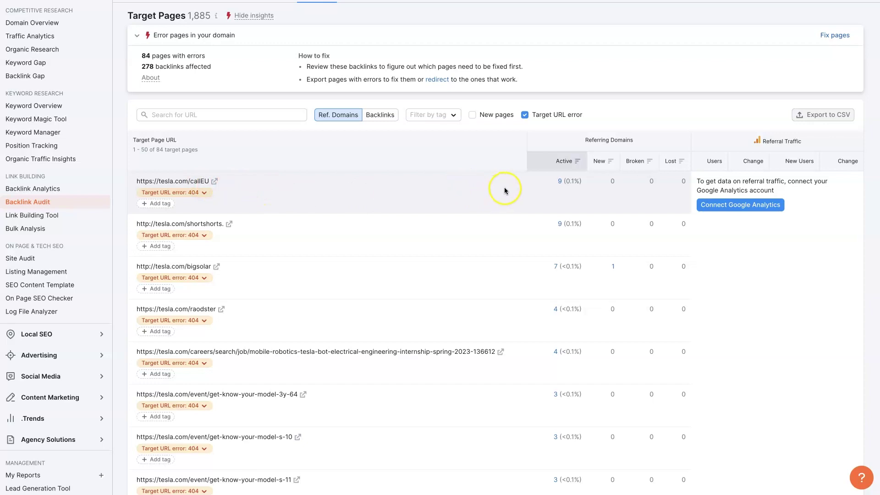
right_click(559, 181)
click(573, 187)
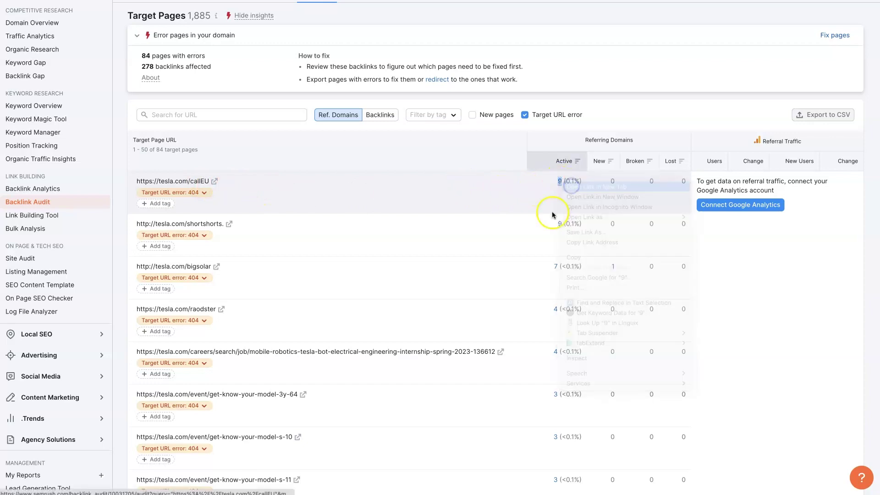
click(489, 158)
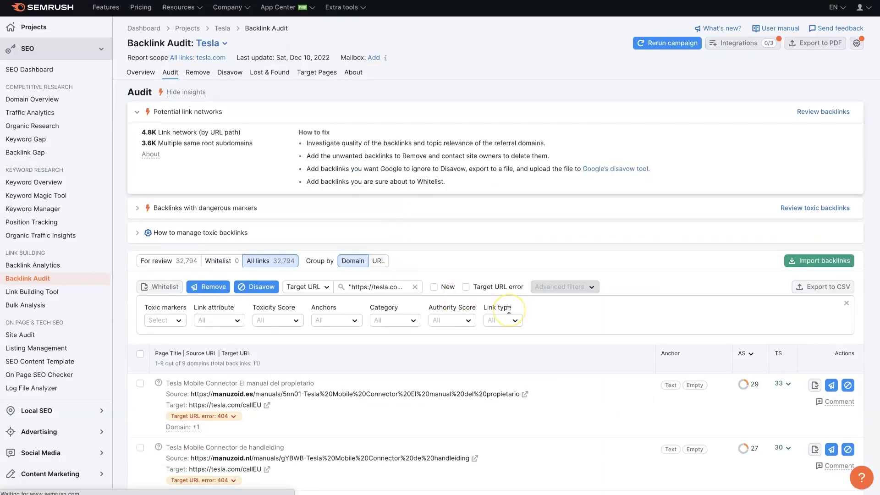
scroll(508, 310, down, 3)
mouse_move(223, 275)
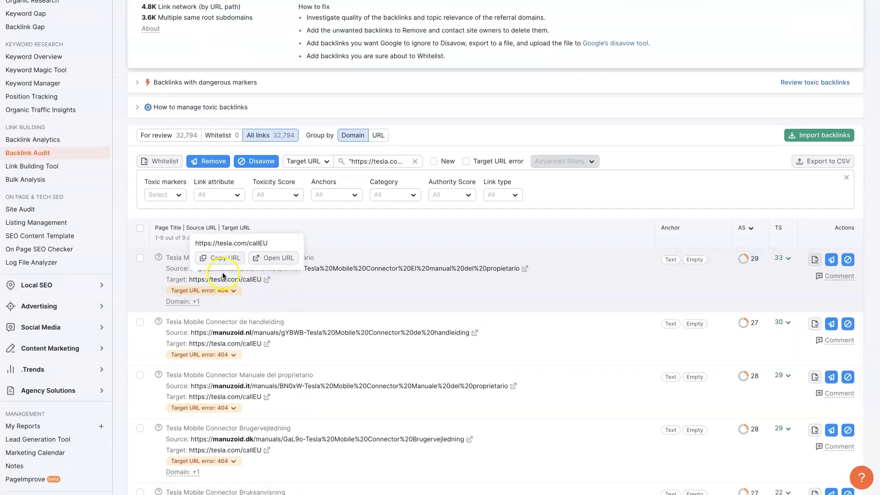
mouse_move(251, 271)
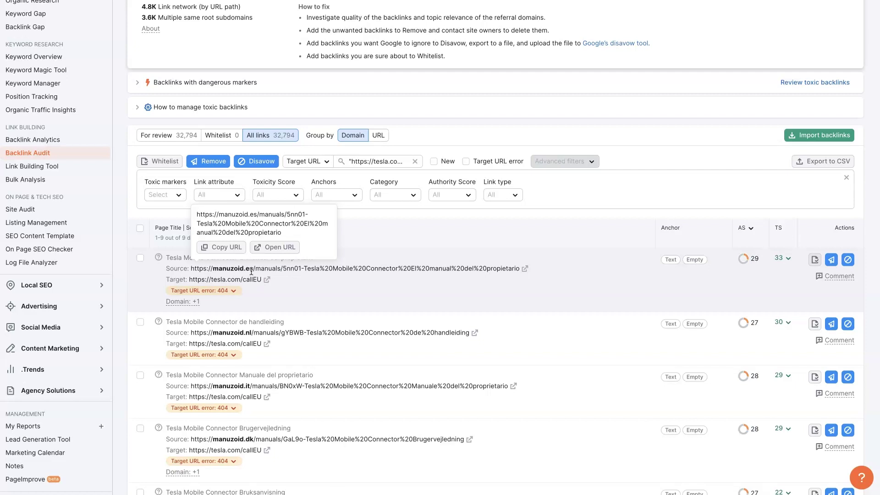
click(323, 278)
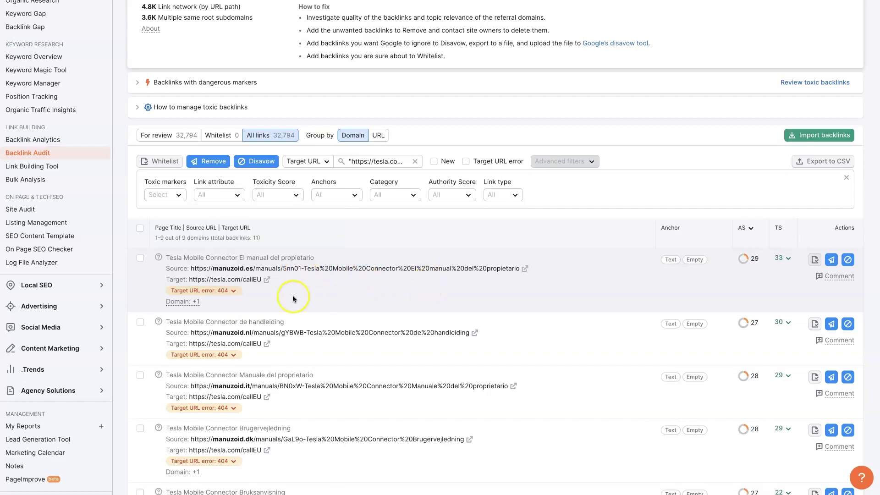
mouse_move(253, 279)
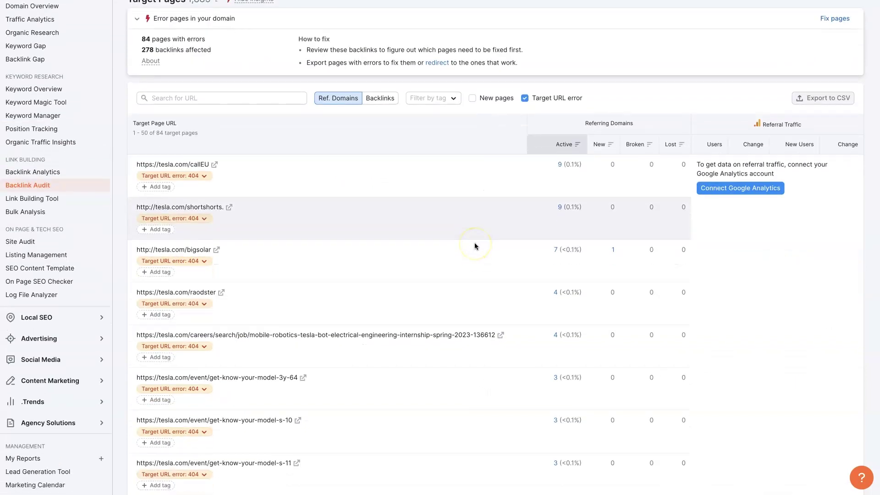
Step: Return to the error-filtered target pages and examine the broken URLs, highlighting the slug of the shortshorts page
scroll(474, 246, down, 2)
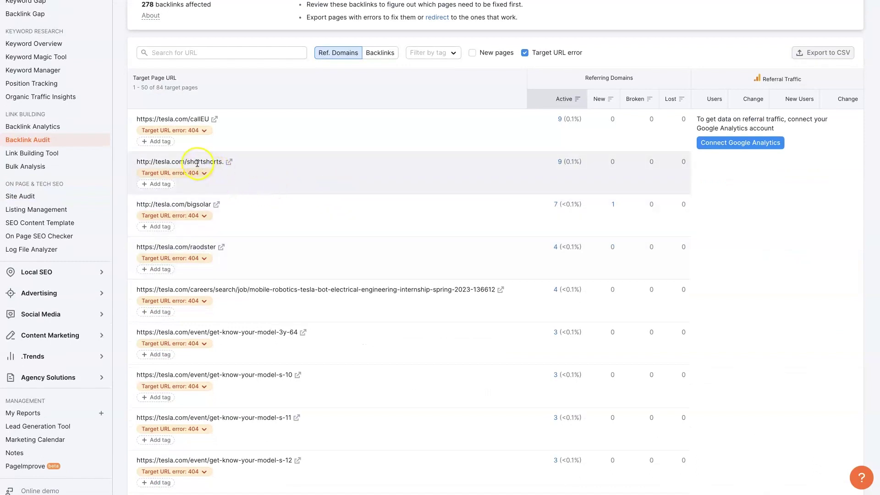
click(223, 164)
drag(222, 163, 187, 162)
click(570, 193)
drag(222, 165, 304, 207)
scroll(245, 272, down, 15)
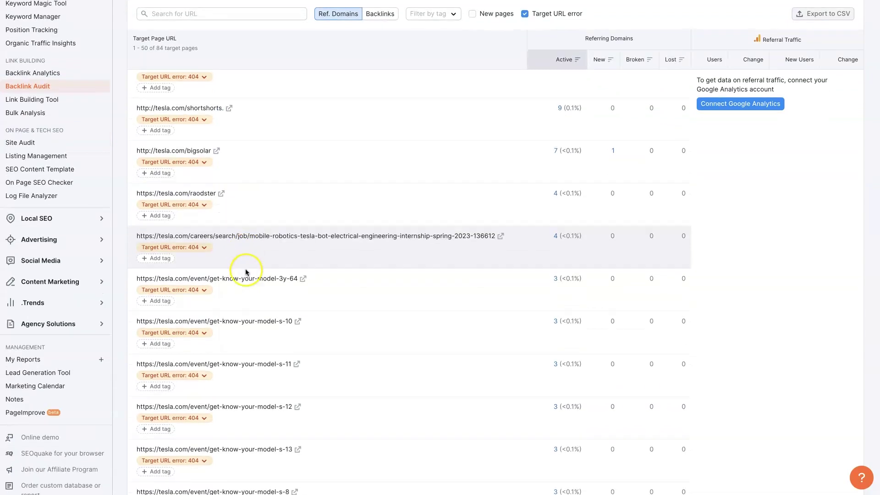
scroll(245, 273, down, 10)
scroll(361, 256, up, 20)
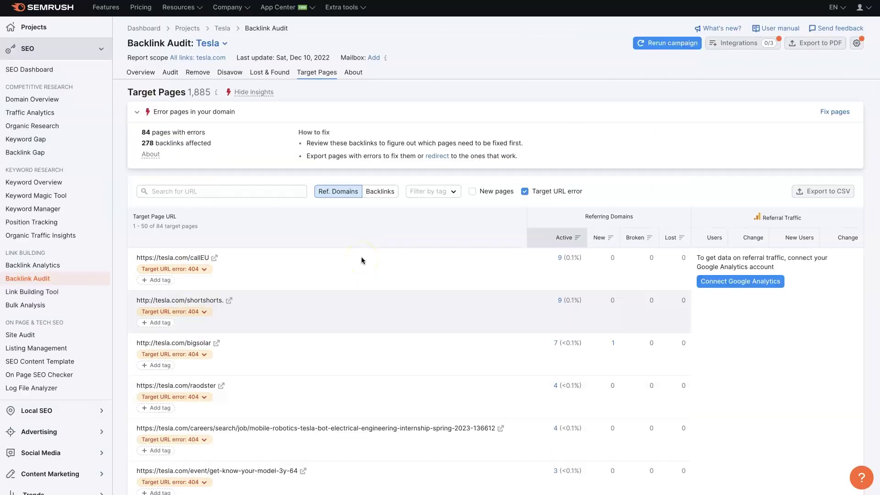
Step: Open the Lost & Found report and look over its domain chart, toxic domain insights and new backlinks
click(513, 67)
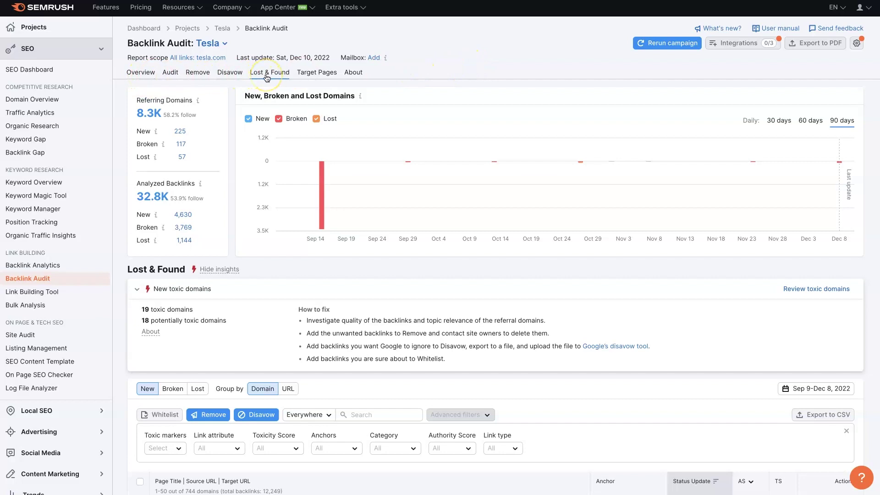
scroll(402, 220, down, 4)
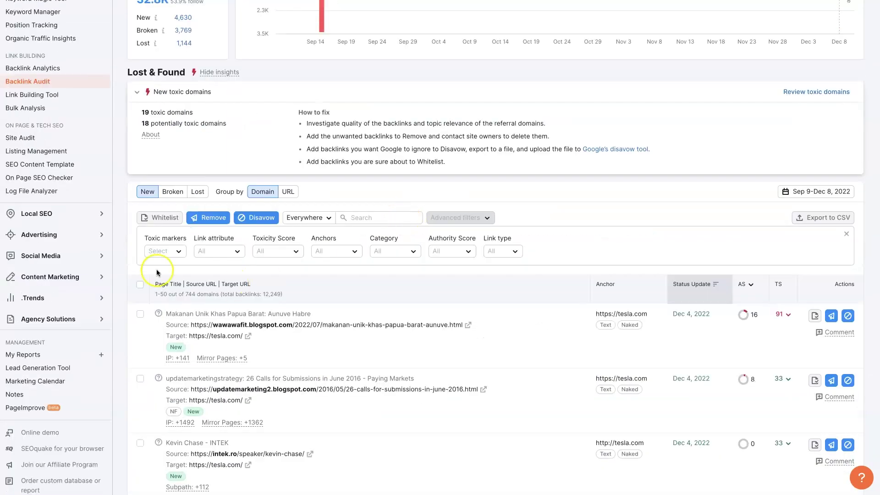
scroll(215, 379, down, 5)
scroll(259, 345, up, 10)
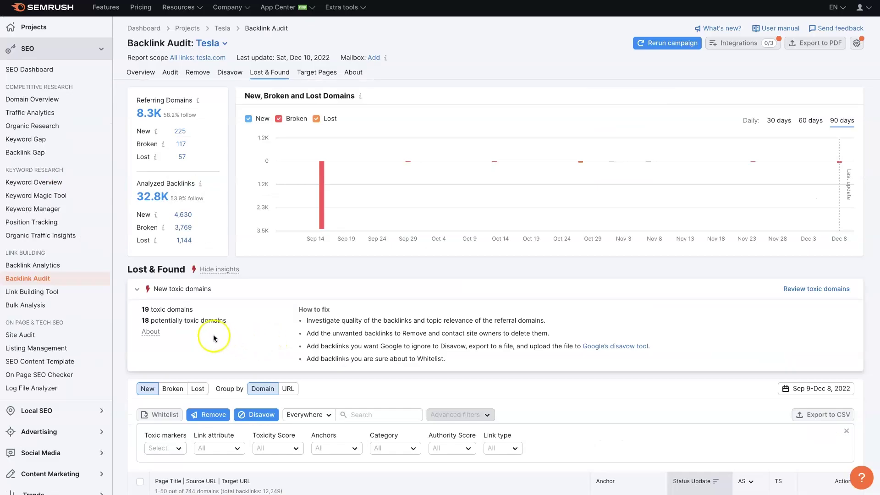
scroll(213, 334, down, 2)
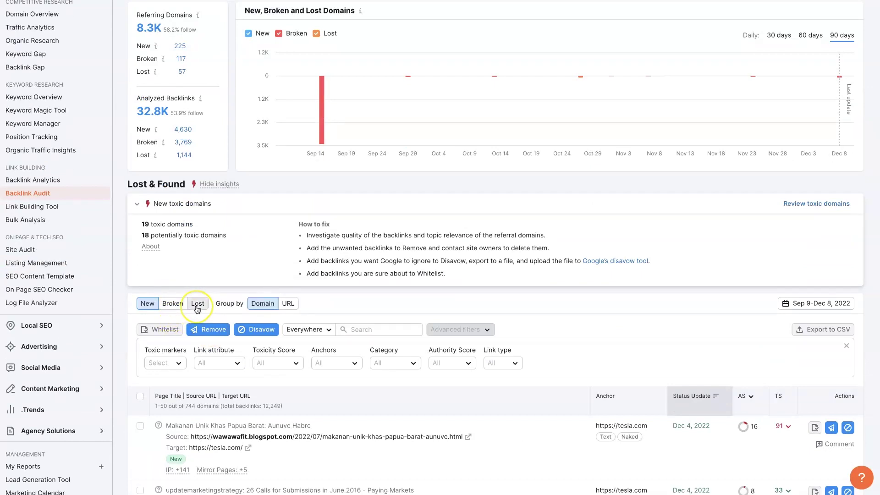
Step: Switch the Lost & Found list to broken backlinks and examine their error codes and target URLs
click(167, 311)
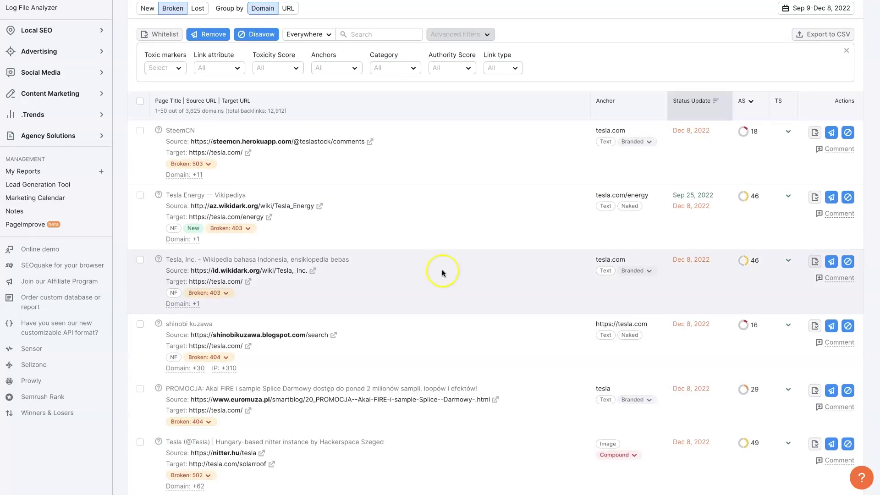
scroll(440, 268, up, 1)
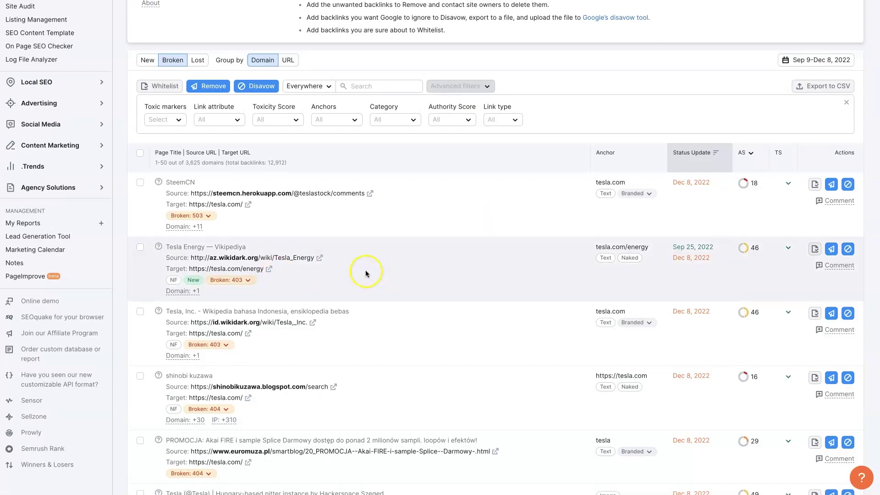
mouse_move(200, 221)
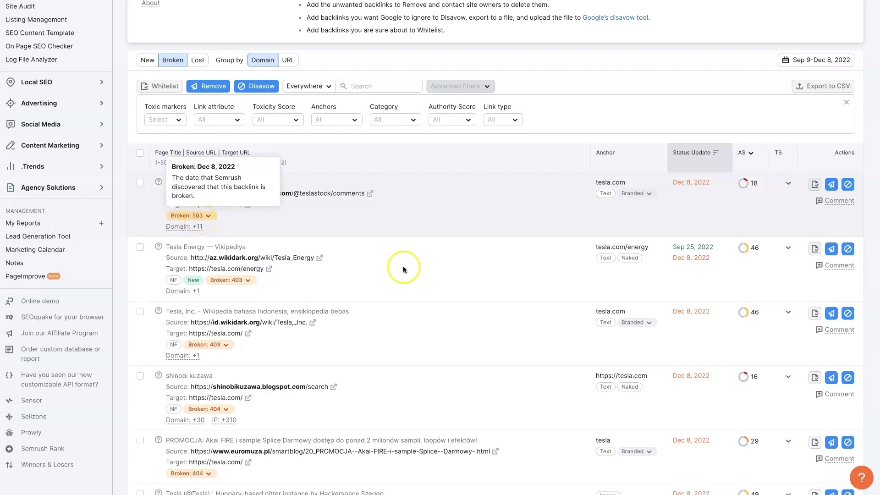
scroll(385, 325, down, 1)
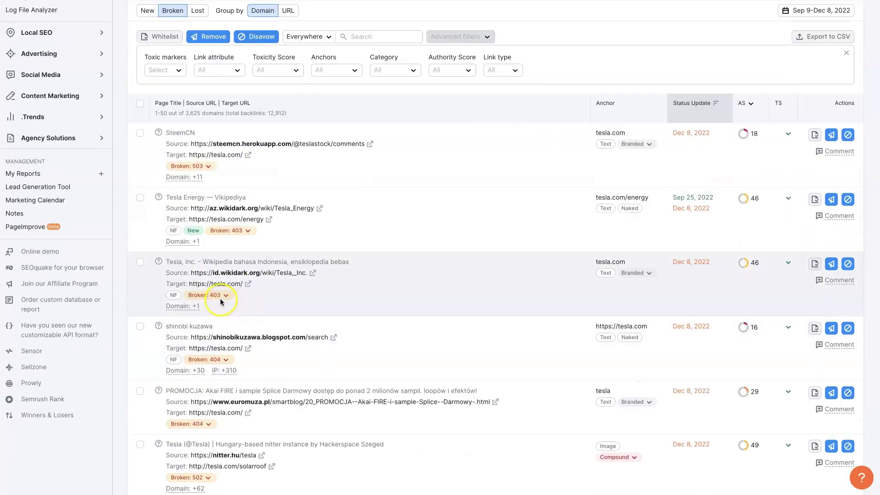
mouse_move(226, 360)
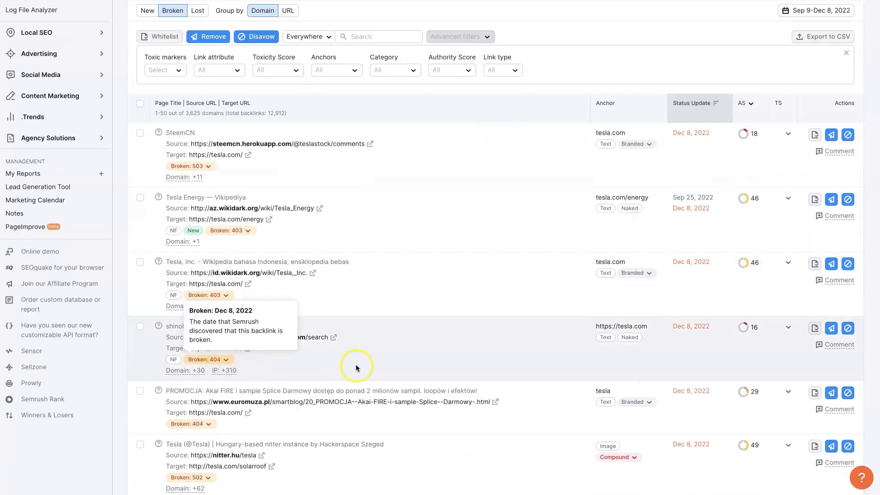
scroll(439, 358, down, 2)
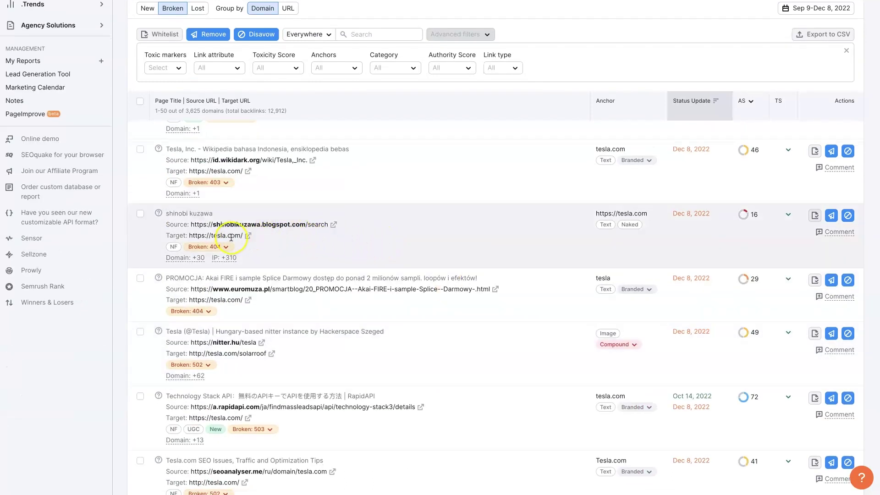
mouse_move(228, 237)
scroll(366, 255, down, 10)
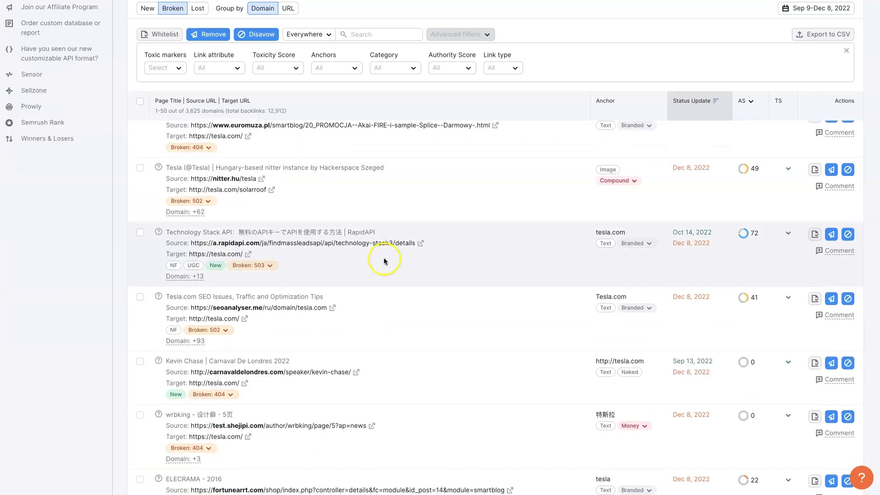
Step: Switch the Lost & Found list to lost backlinks
key(Home)
scroll(419, 266, down, 4)
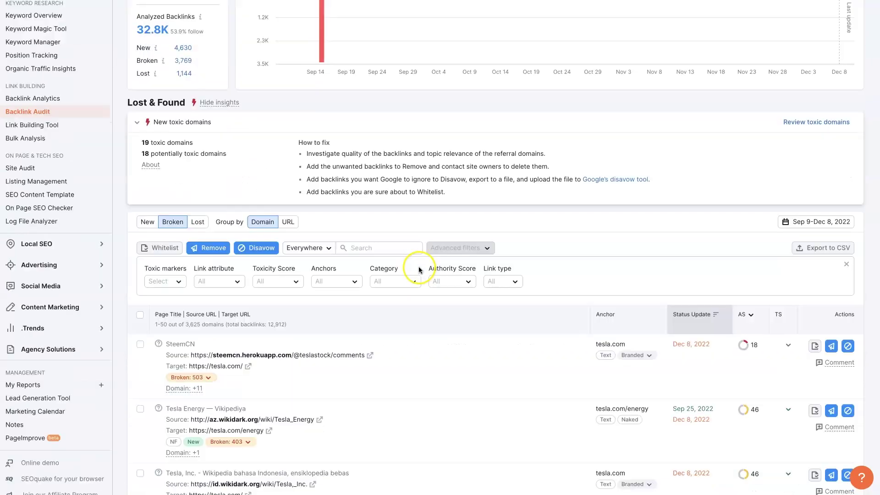
click(199, 230)
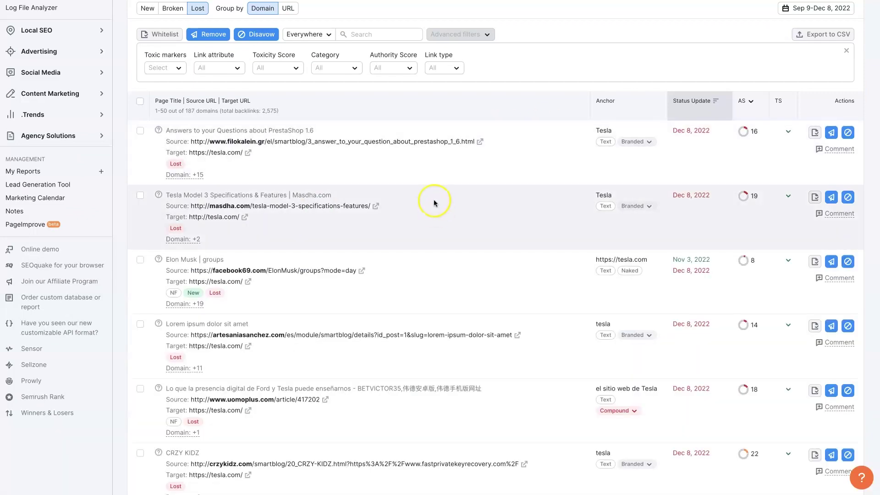
Step: Examine the lost backlinks list, checking the source pages, target URLs, anchors and status dates of the lost domains
scroll(463, 299, down, 4)
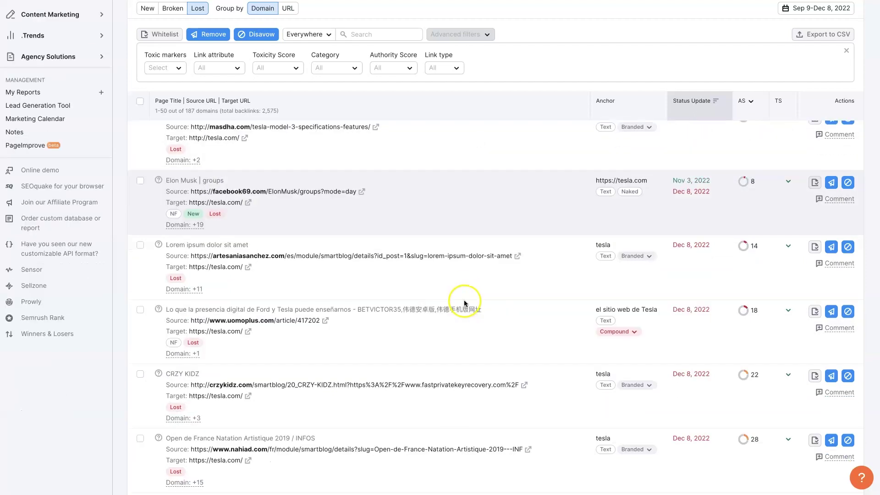
scroll(463, 302, down, 18)
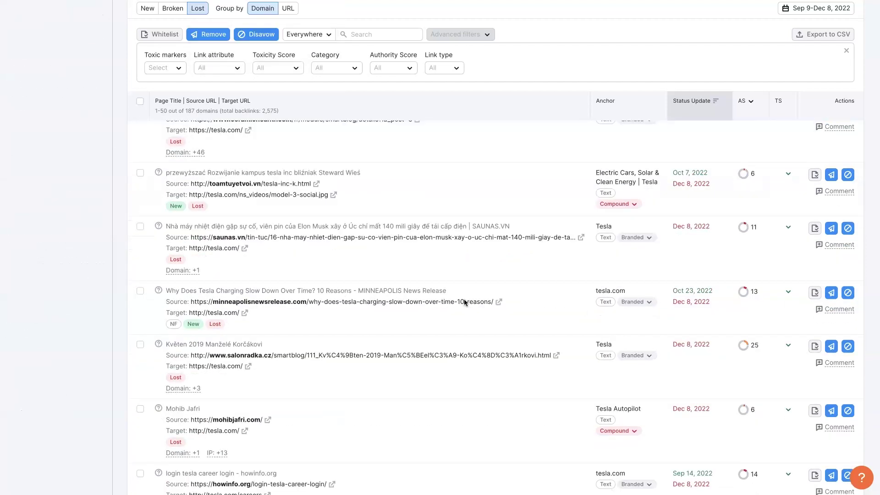
scroll(464, 303, up, 15)
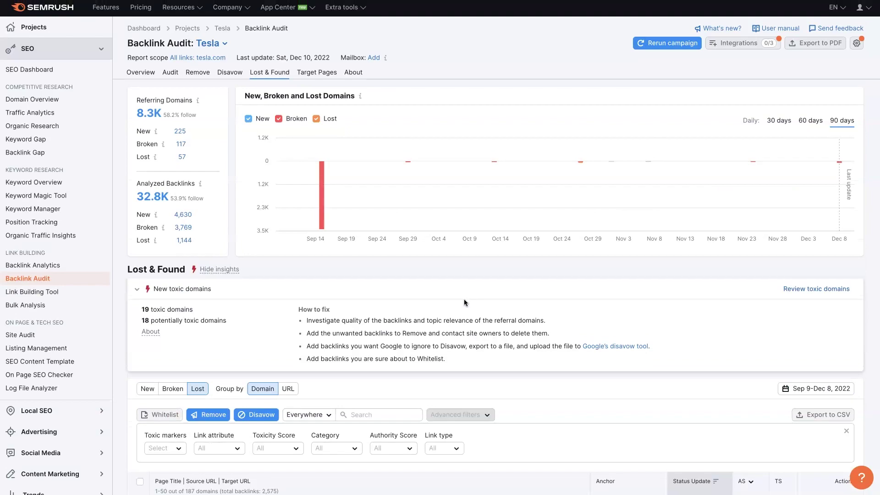
scroll(464, 303, down, 4)
scroll(464, 303, down, 4)
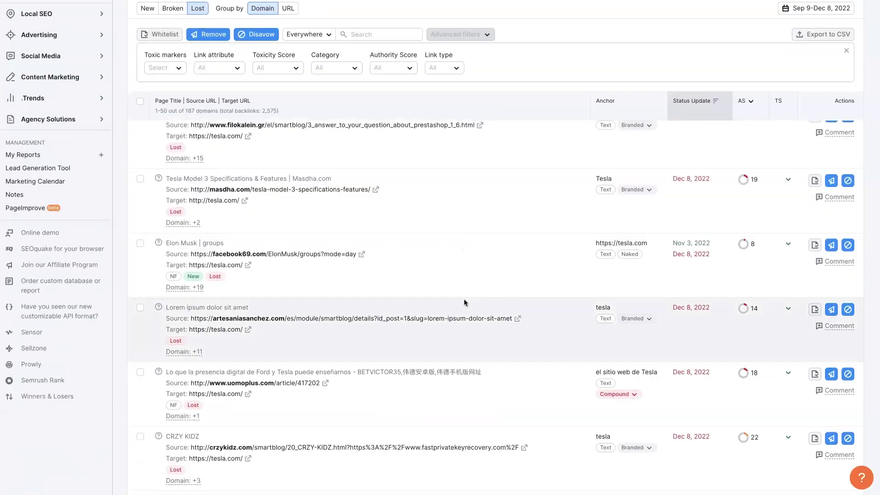
scroll(463, 298, up, 4)
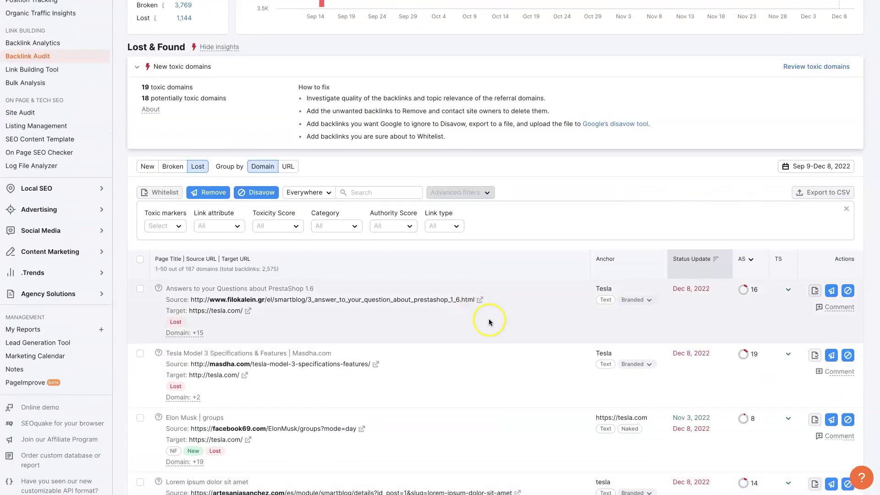
scroll(511, 317, down, 4)
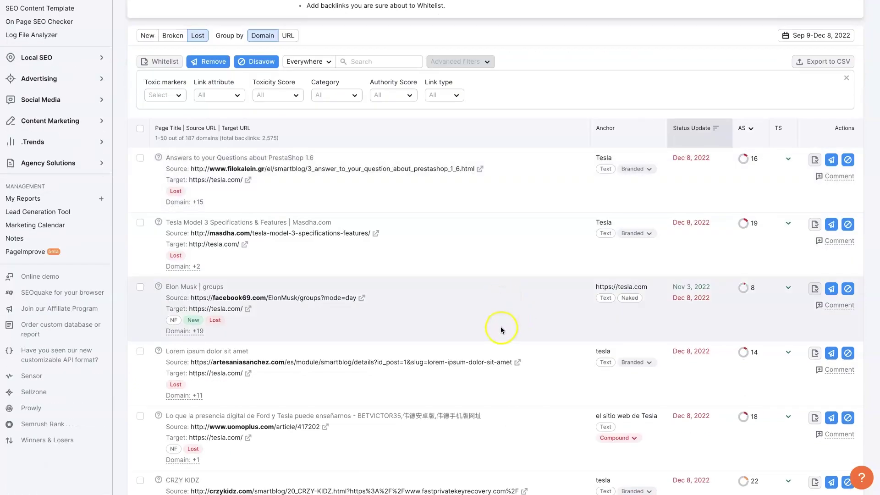
scroll(501, 326, down, 3)
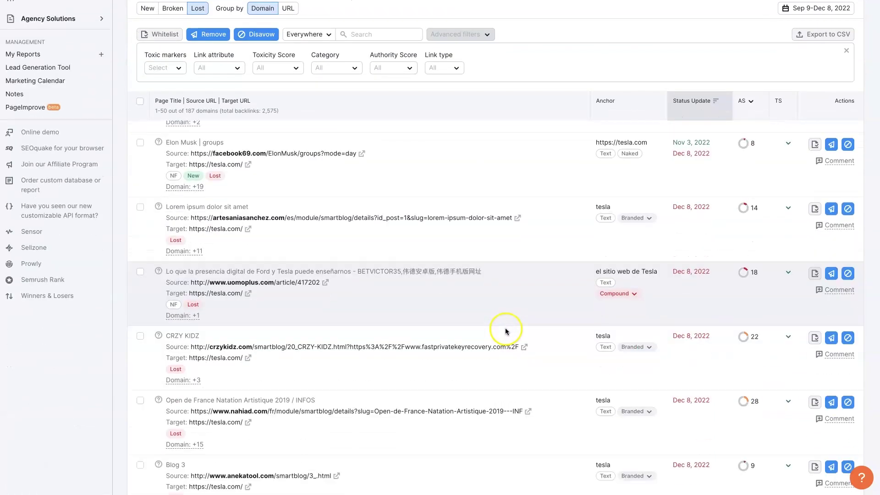
scroll(504, 327, up, 10)
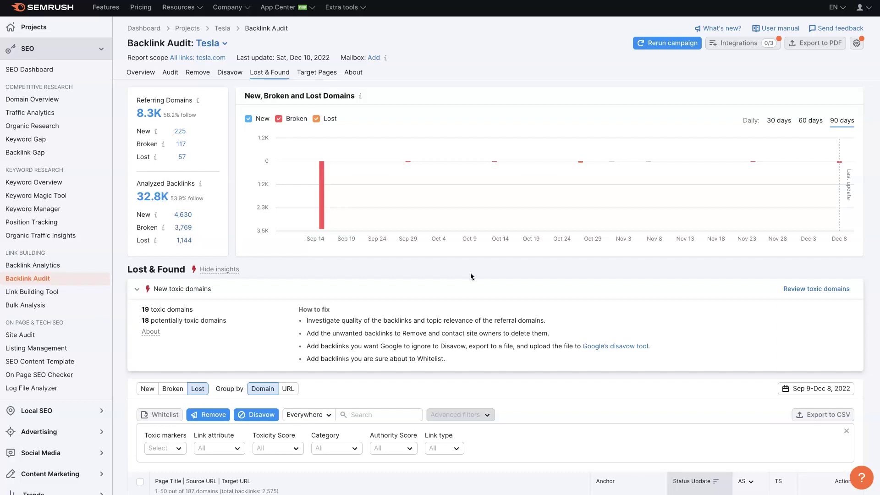
scroll(471, 277, down, 5)
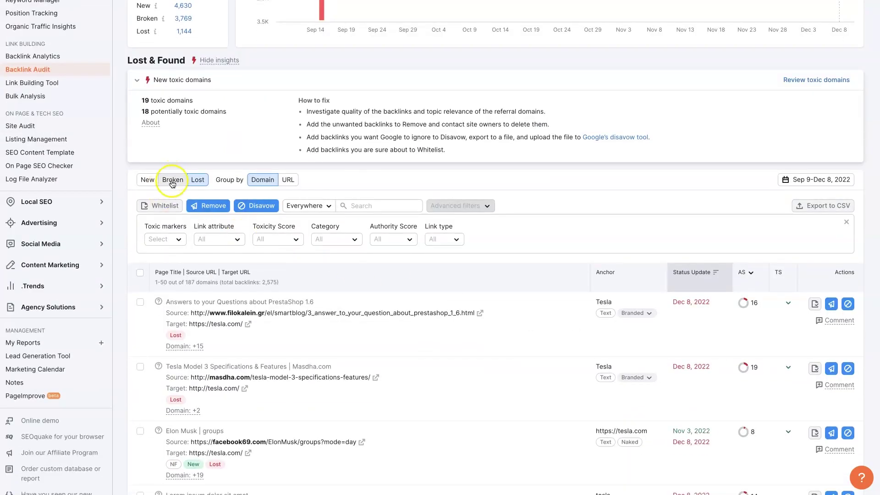